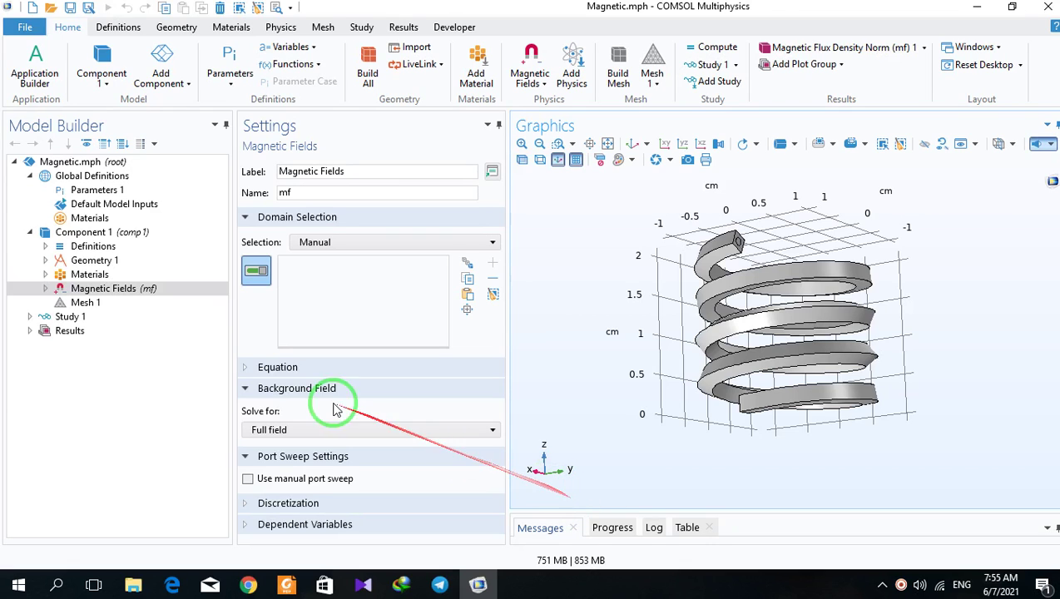
Step: Reset the coil to its default 3D isometric view and select Parameters 1
left_click(631, 147)
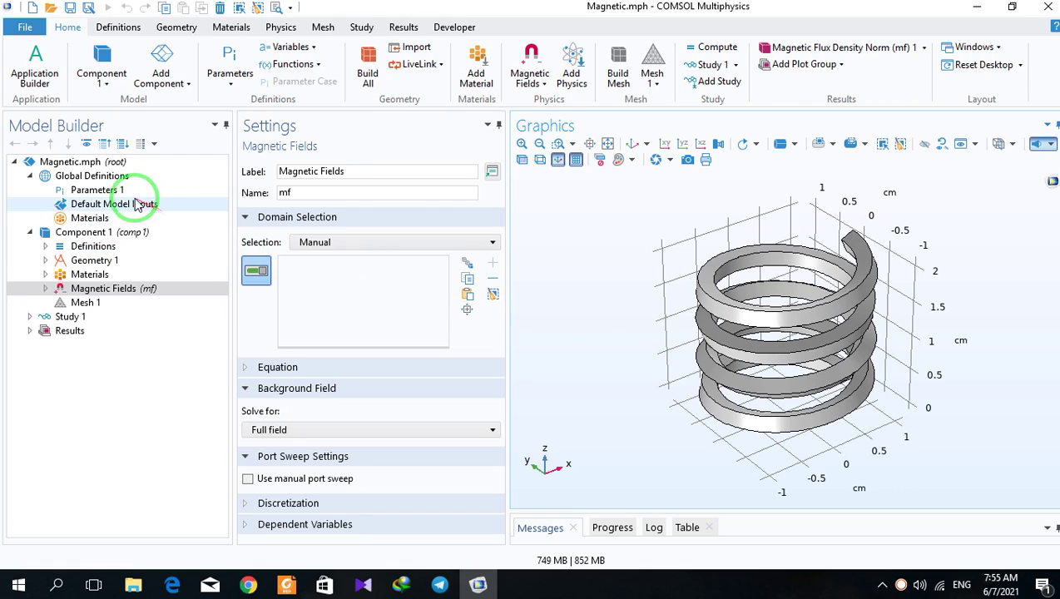
left_click(73, 191)
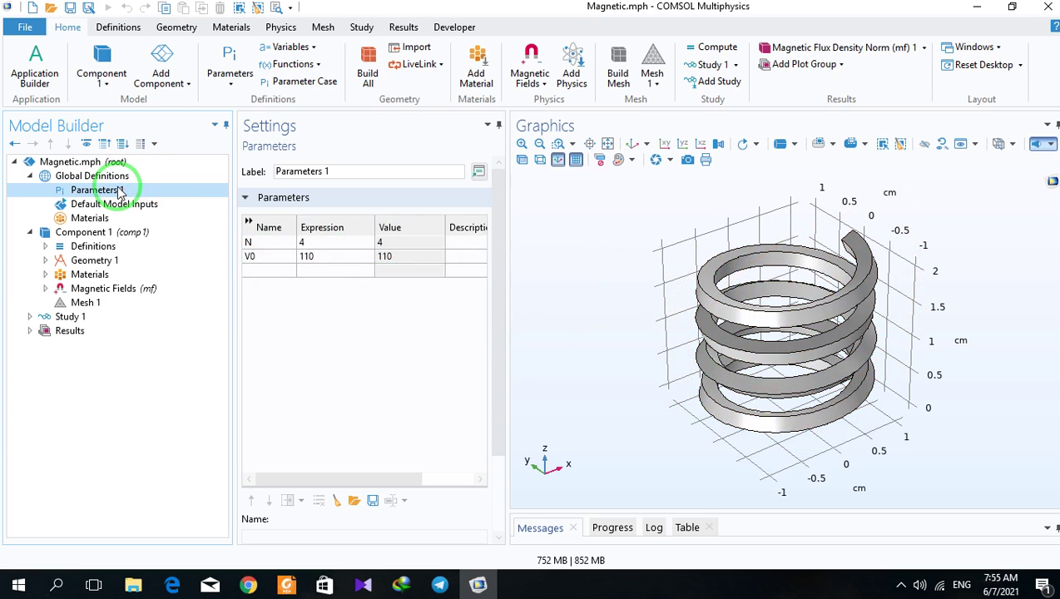
Step: Expand Geometry 1 to list Helix 1, Work Plane 1, Sweep 1, Union 1 and Form Union
left_click(46, 261)
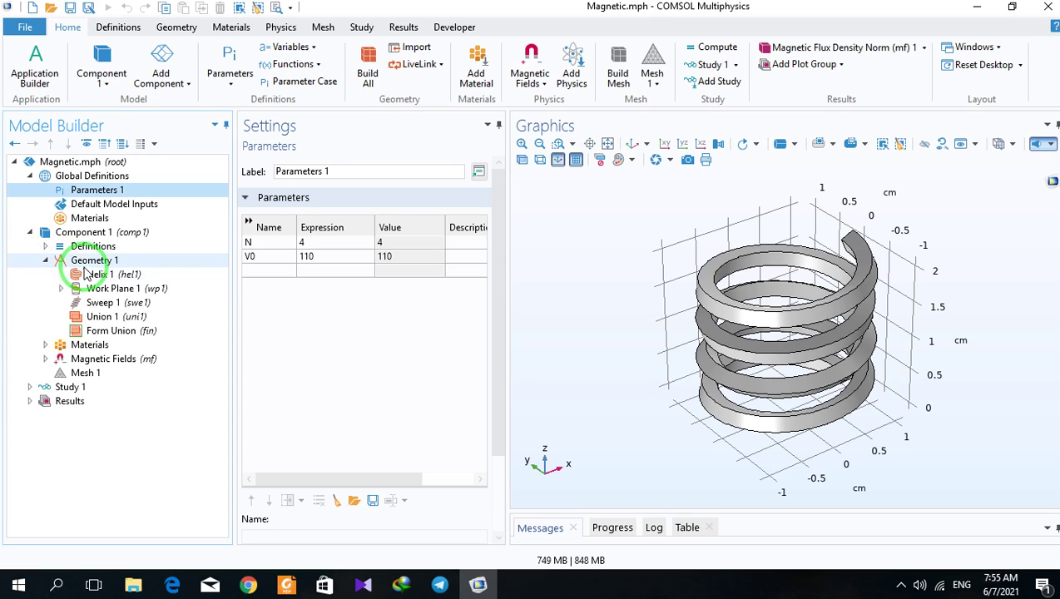
Step: Inspect the Helix 1 settings and the Work Plane 1 square cross-section at the origin
left_click(87, 275)
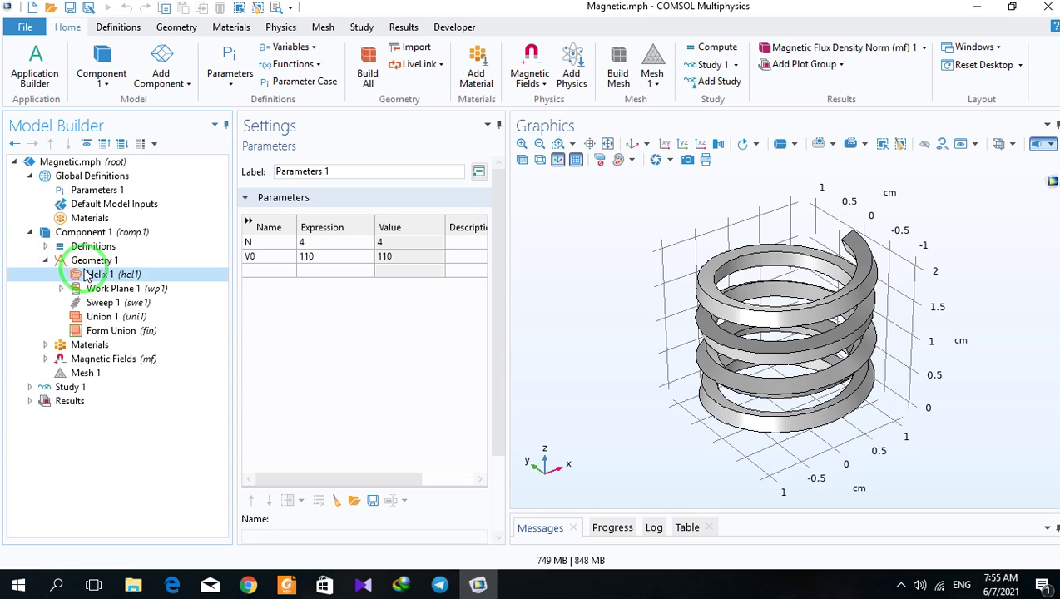
left_click(336, 289)
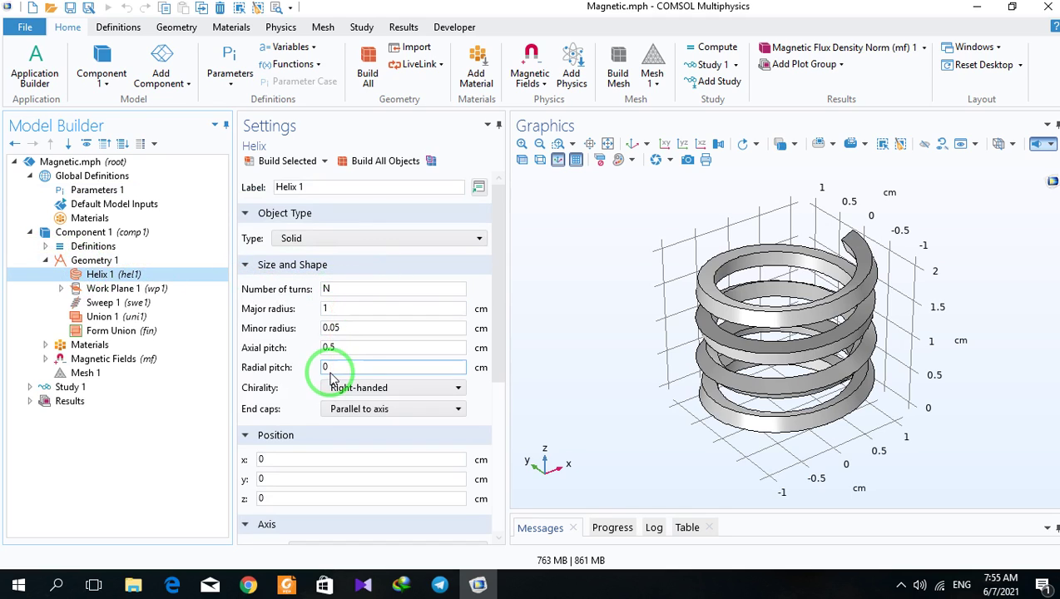
left_click(101, 290)
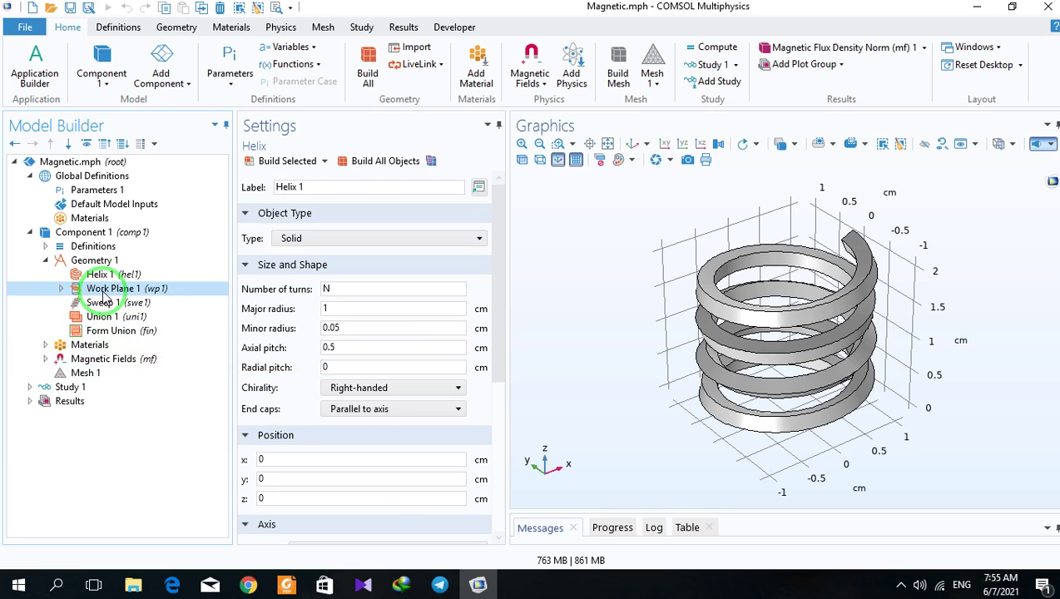
left_click(64, 291)
left_click(104, 304)
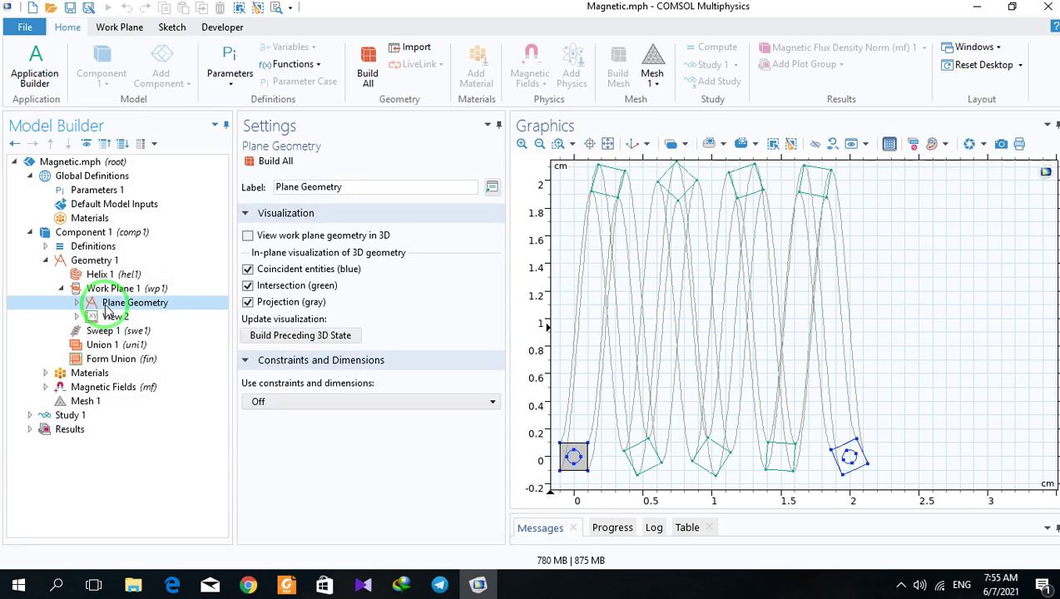
left_click(571, 453)
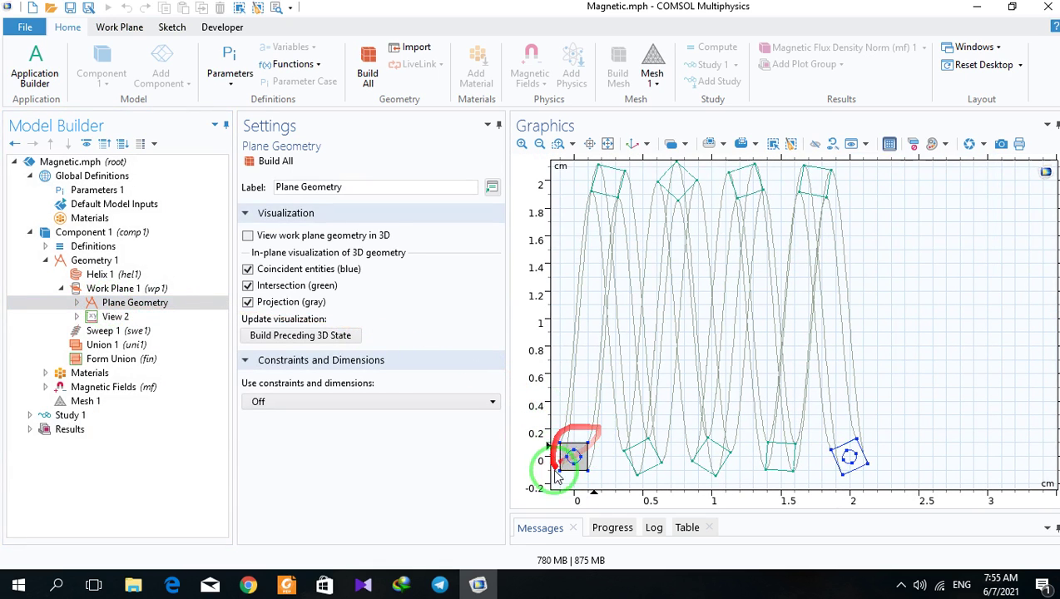
Step: Review Sweep 1 sweeping the wp1 face along hel1 edge 3, revisiting Helix and Work Plane
left_click(83, 332)
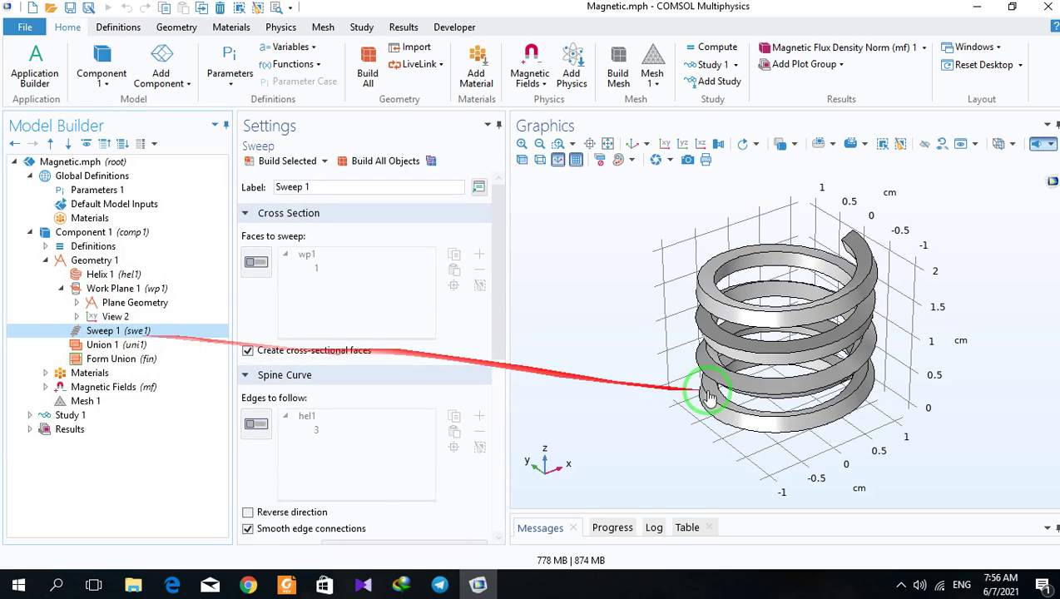
left_click(807, 418)
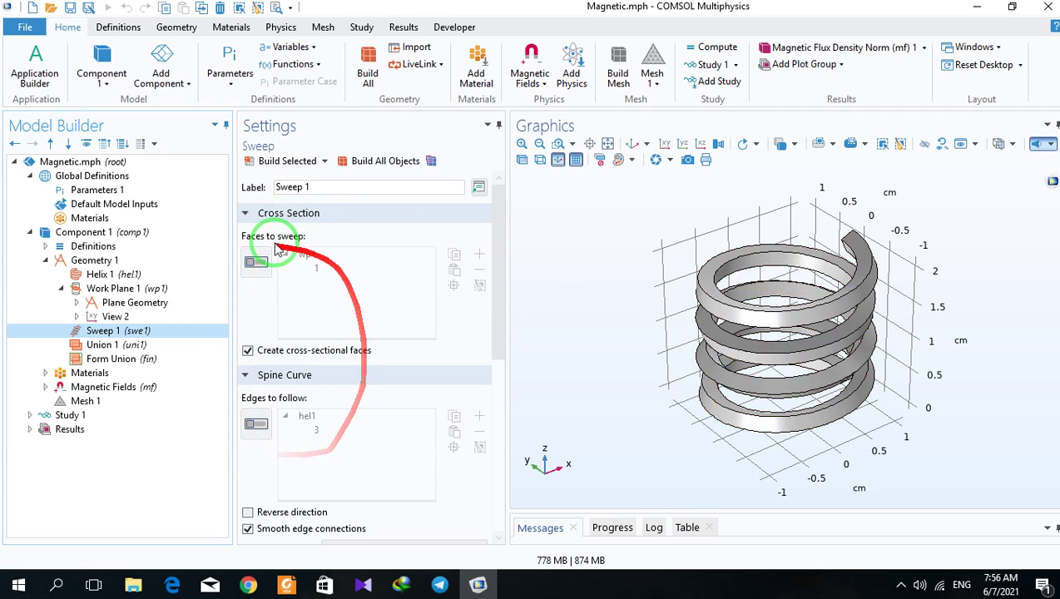
left_click(96, 275)
left_click(94, 287)
left_click(95, 331)
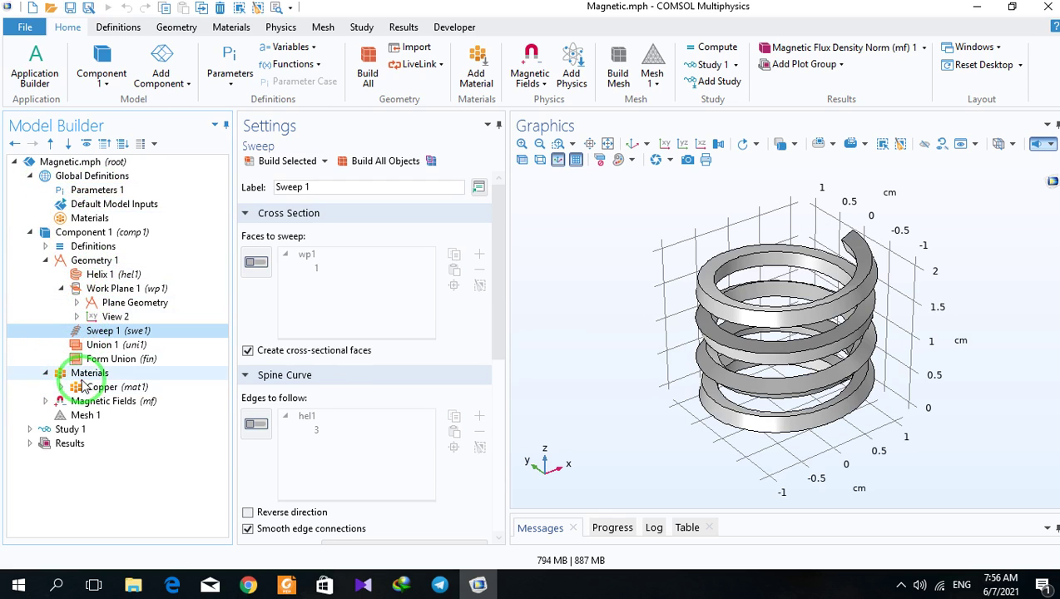
Step: Show Copper's conductivity 5.998e7 S/m and density 8960 kg/m³ with units visible
left_click(89, 388)
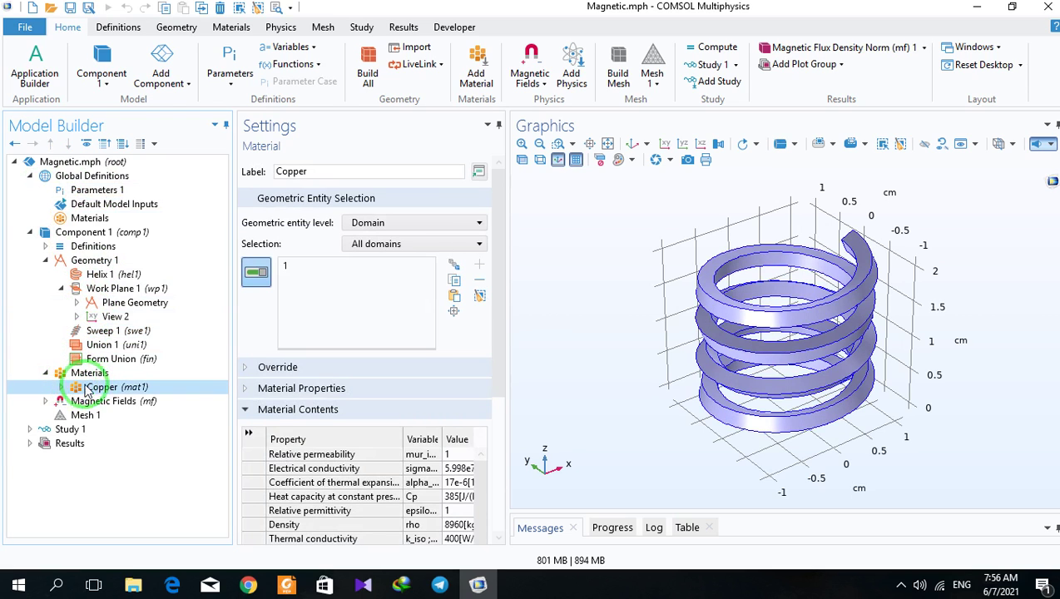
scroll(491, 345, "down", 5)
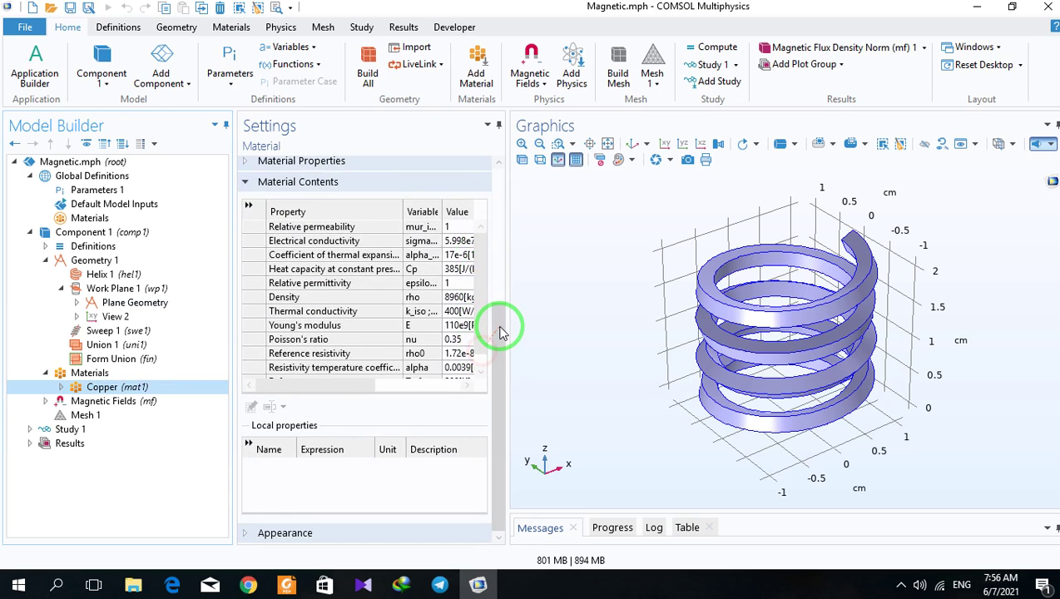
left_click_drag(499, 332, 592, 329)
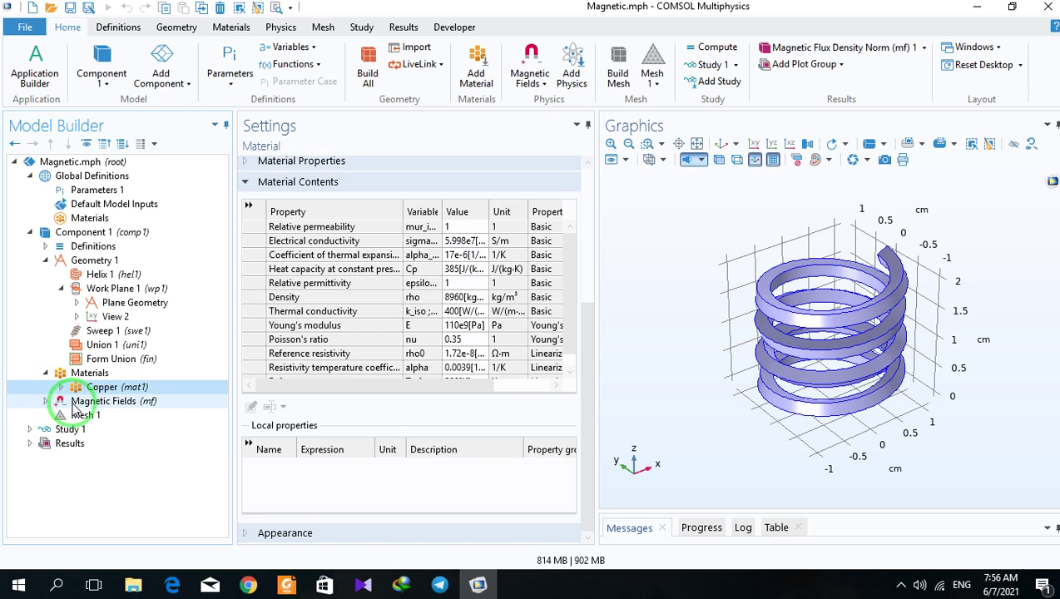
Step: Show the Magnetic Fields physics settings with its equation expanded
left_click(75, 403)
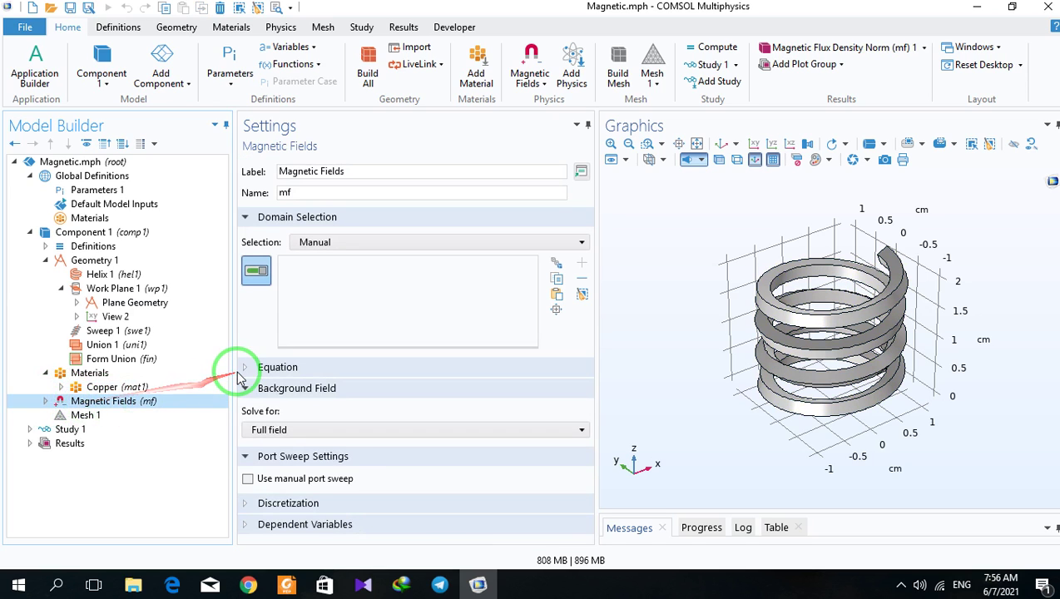
left_click(243, 368)
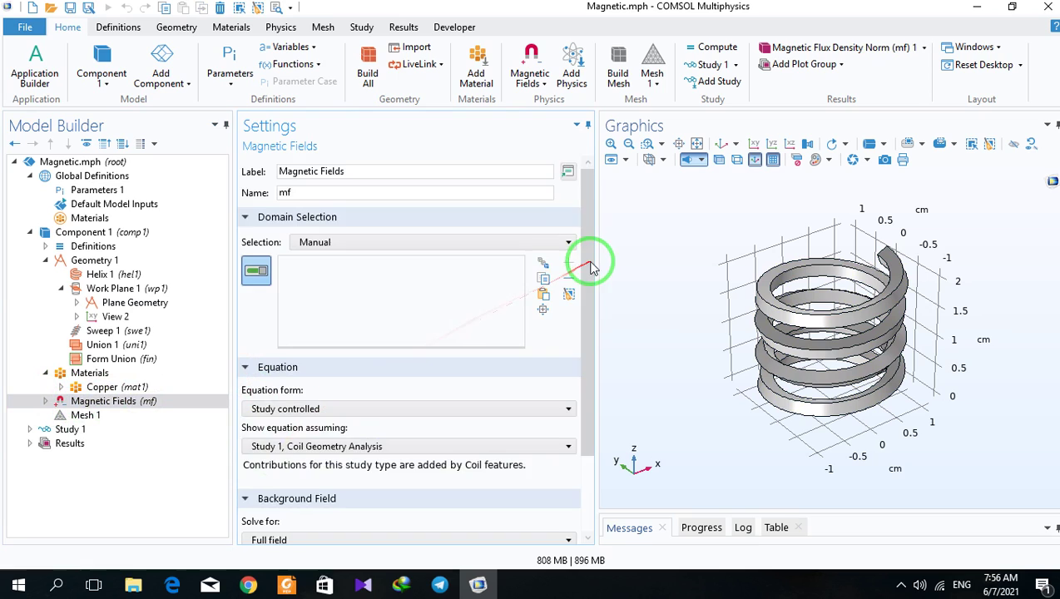
left_click_drag(591, 260, 582, 343)
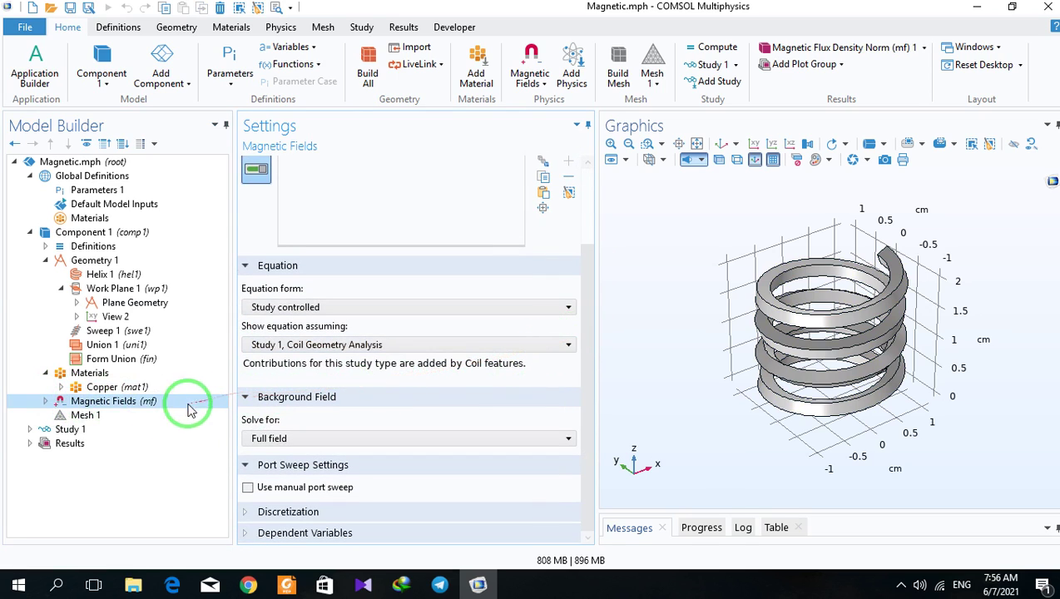
Step: Review the Ampère's Law 1 equations, then bring up the Coil 1 settings
left_click(45, 401)
left_click(107, 416)
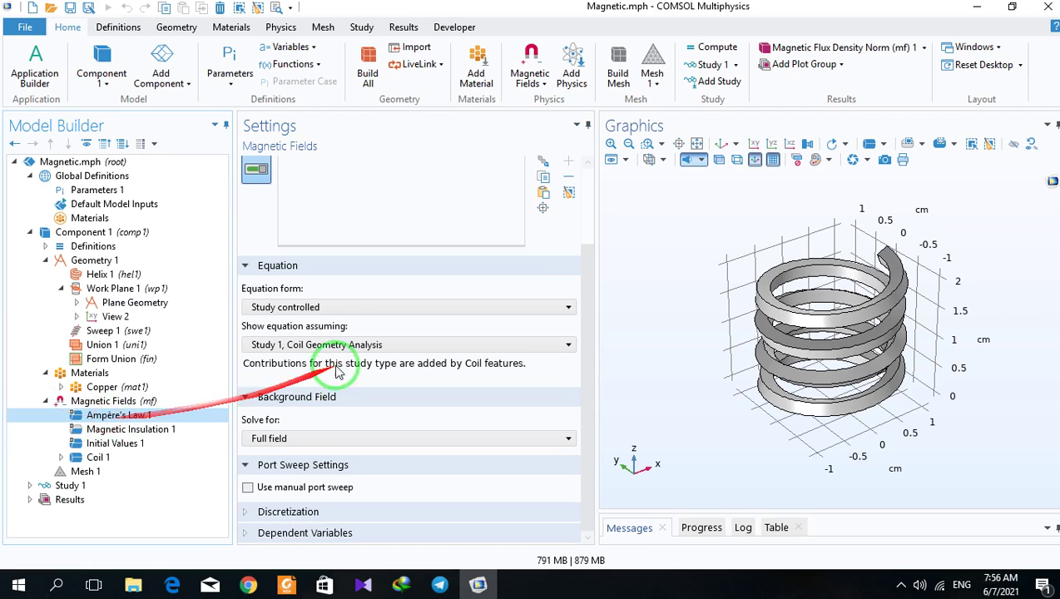
left_click(258, 367)
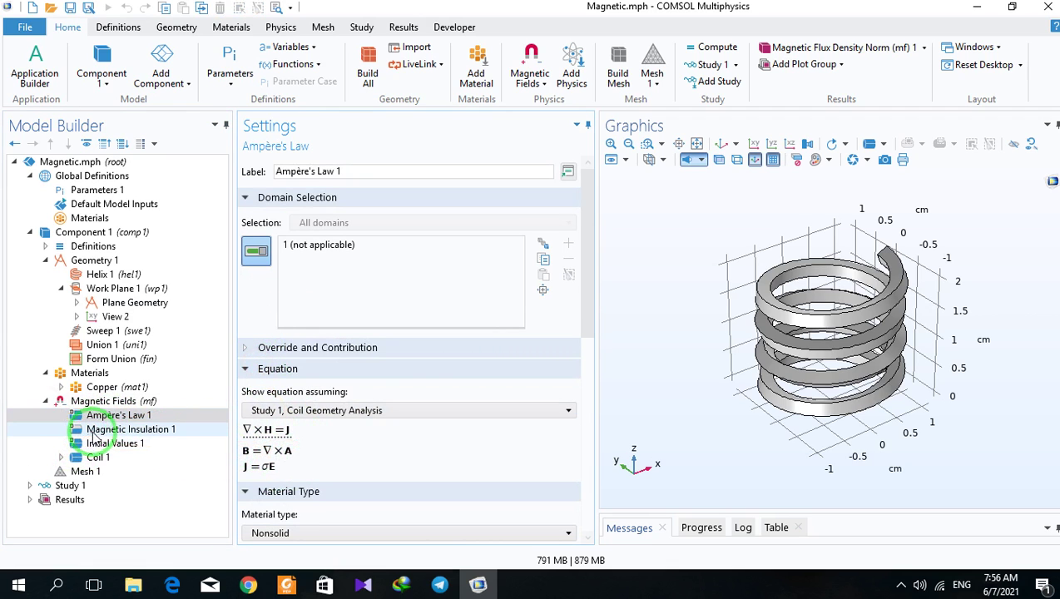
left_click_drag(588, 264, 582, 328)
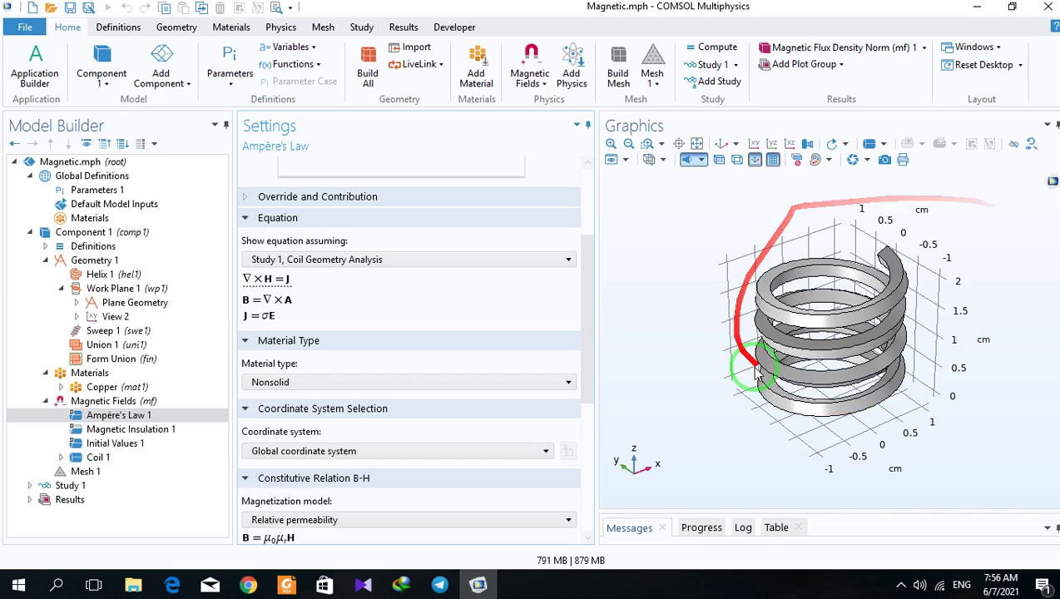
left_click(112, 465)
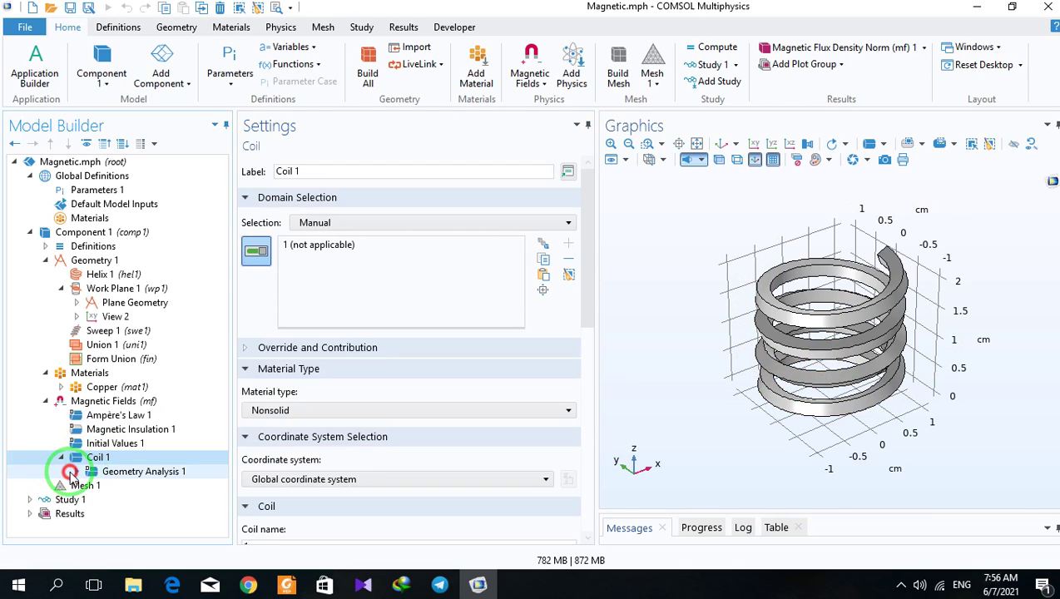
Step: Show the coil geometry analysis Input 1 boundary, orbiting the coil to see it
left_click(70, 473)
left_click(123, 488)
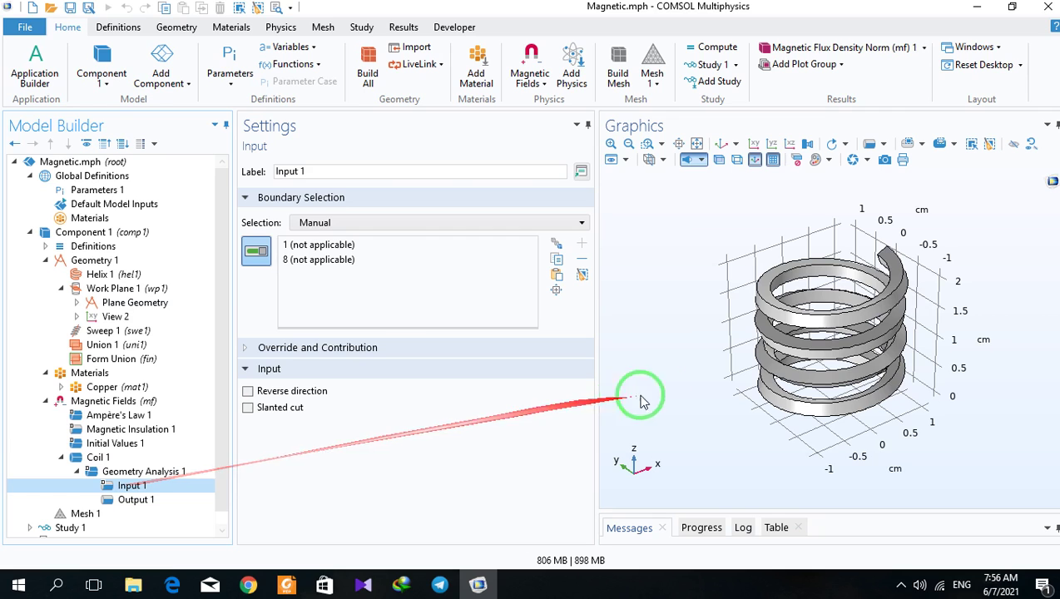
left_click(92, 404)
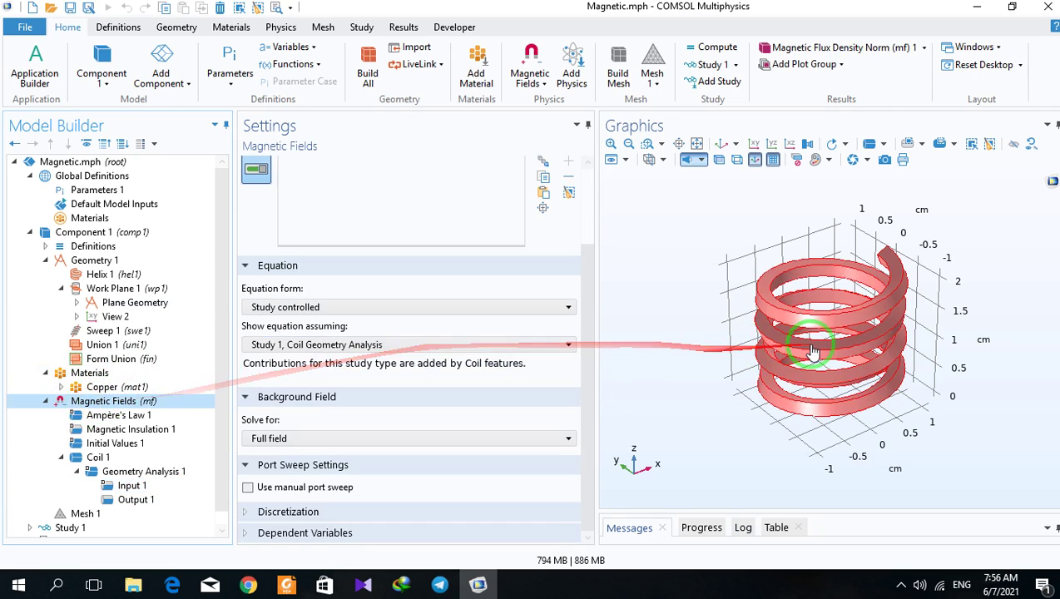
left_click(106, 487)
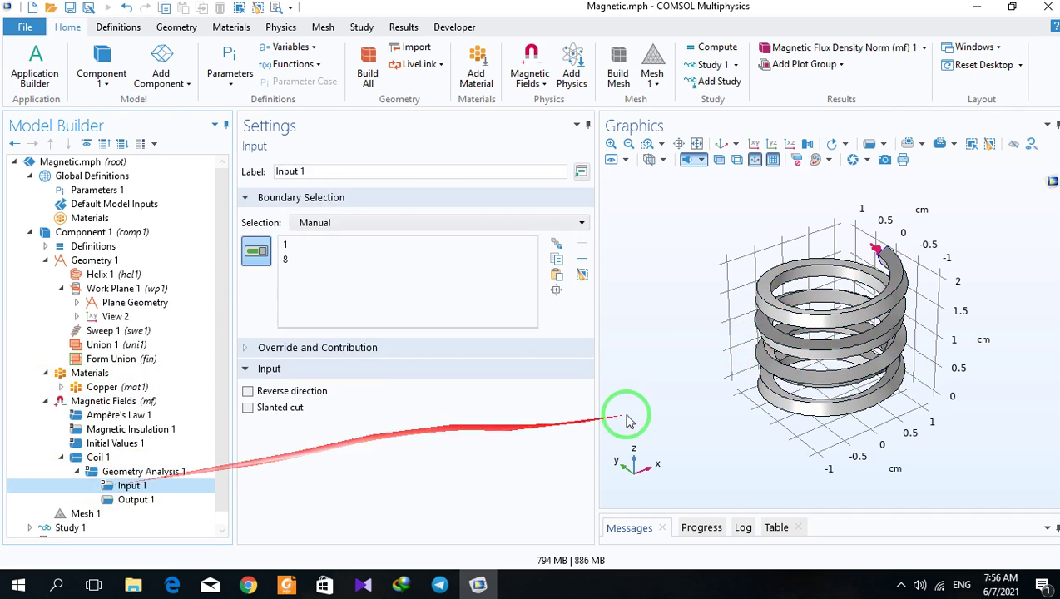
left_click_drag(627, 421, 859, 472)
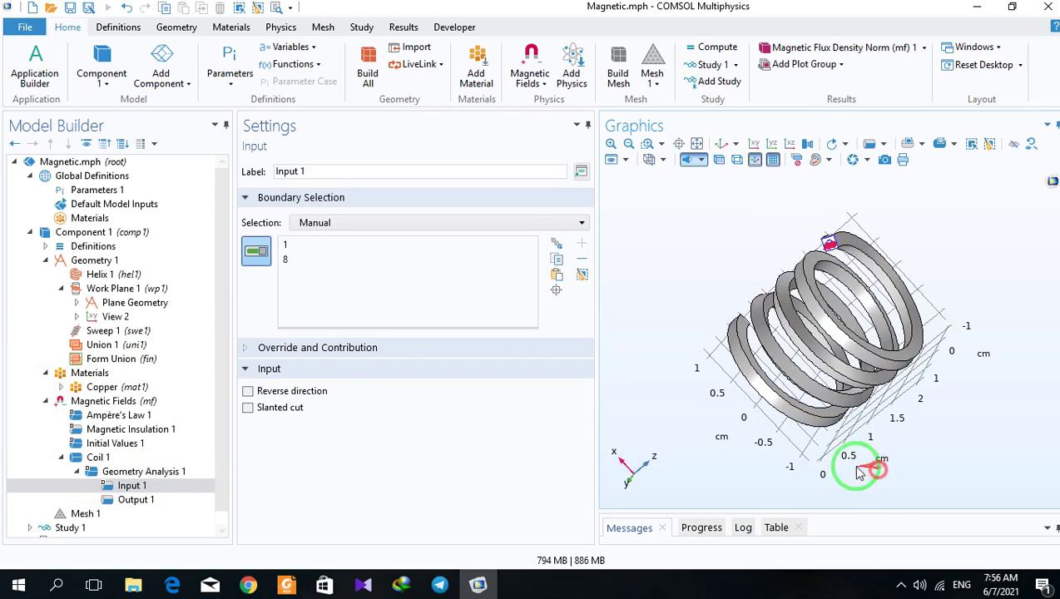
Step: Show Output 1 boundaries 4 and 7, turning the coil upright to view the output end
left_click(135, 499)
left_click_drag(669, 443, 547, 407)
left_click_drag(747, 441, 780, 464)
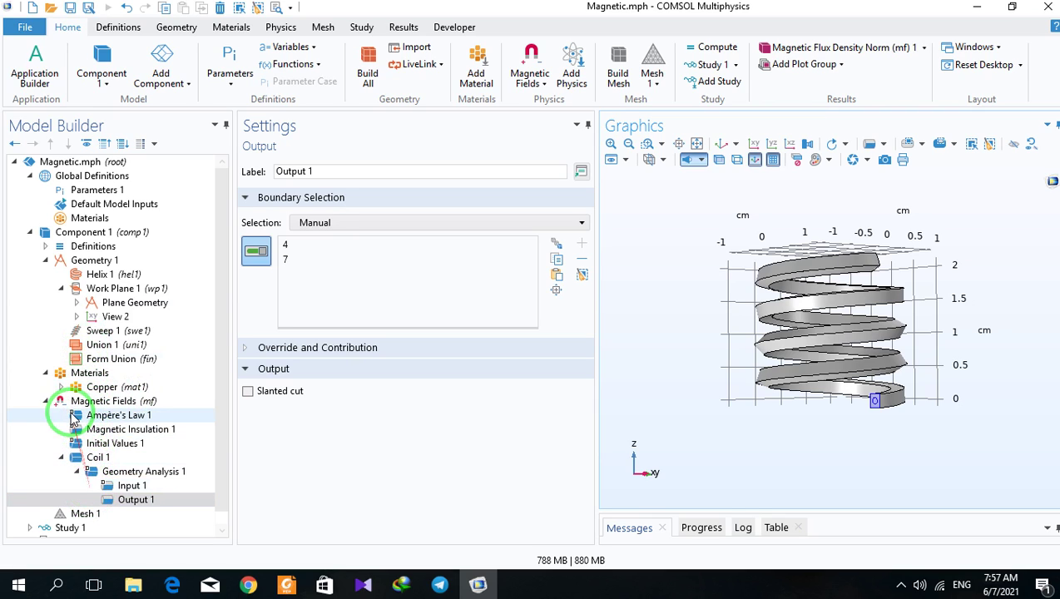
left_click(90, 420)
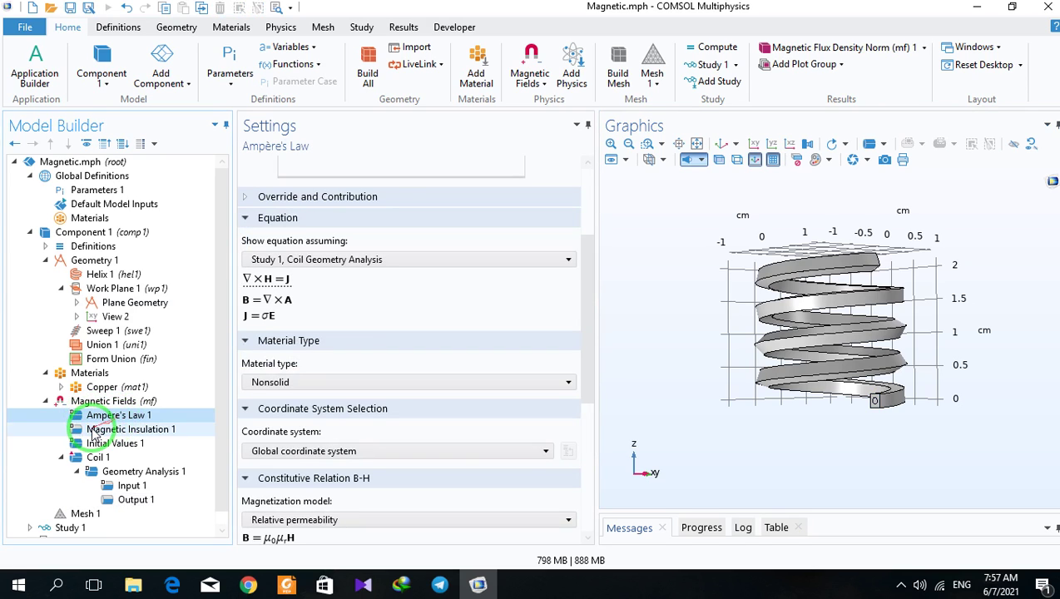
left_click(94, 430)
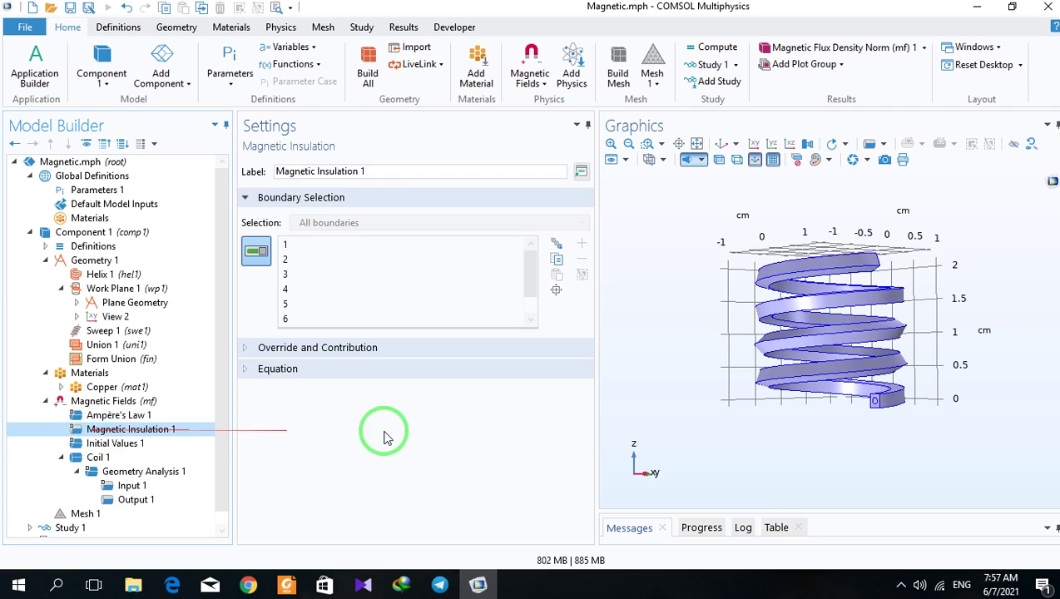
left_click(633, 470)
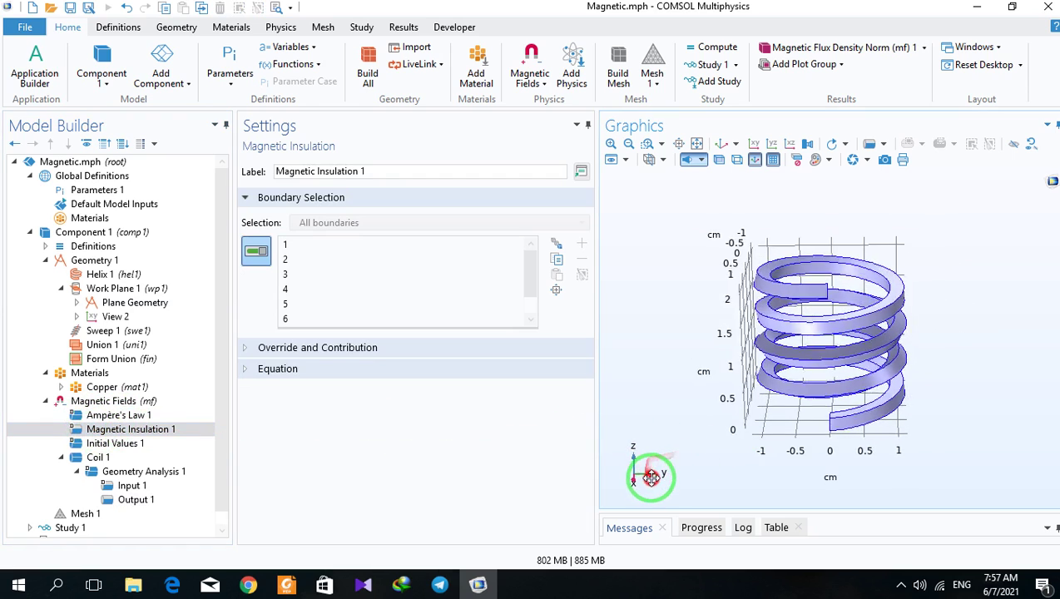
left_click(103, 446)
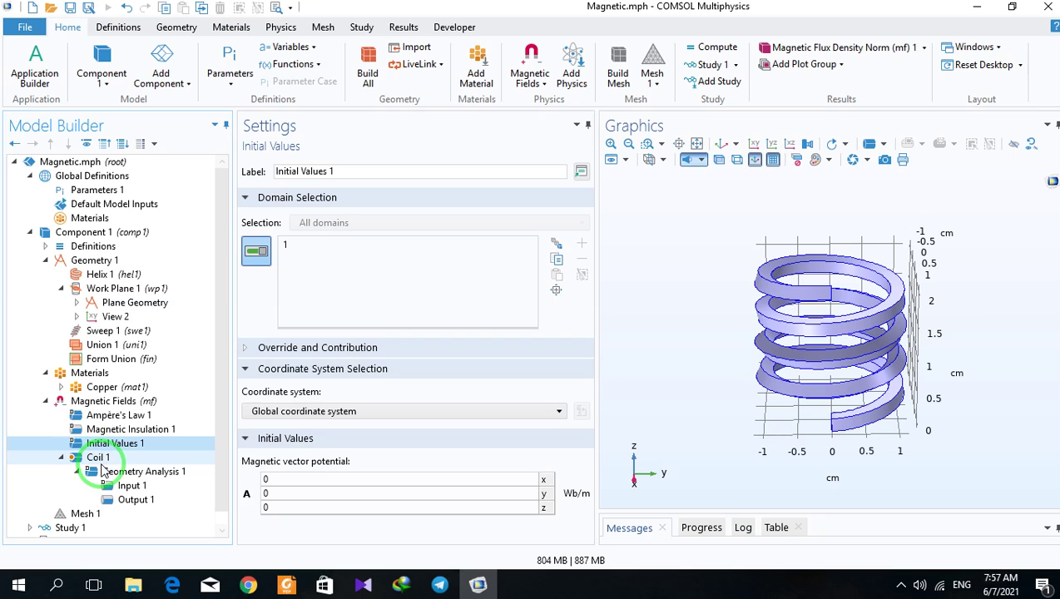
left_click(101, 460)
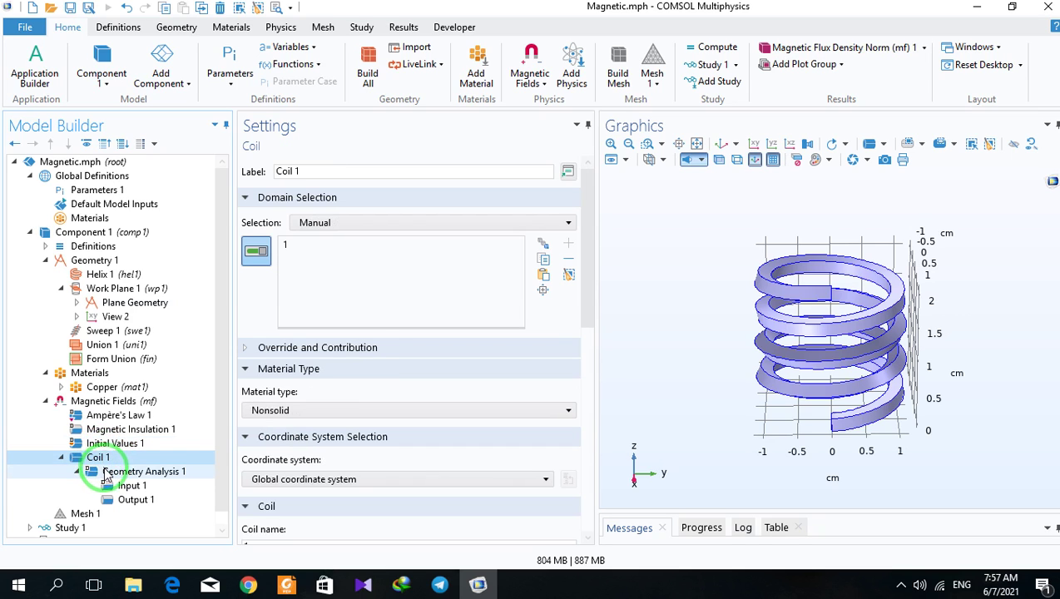
left_click(106, 472)
left_click(125, 488)
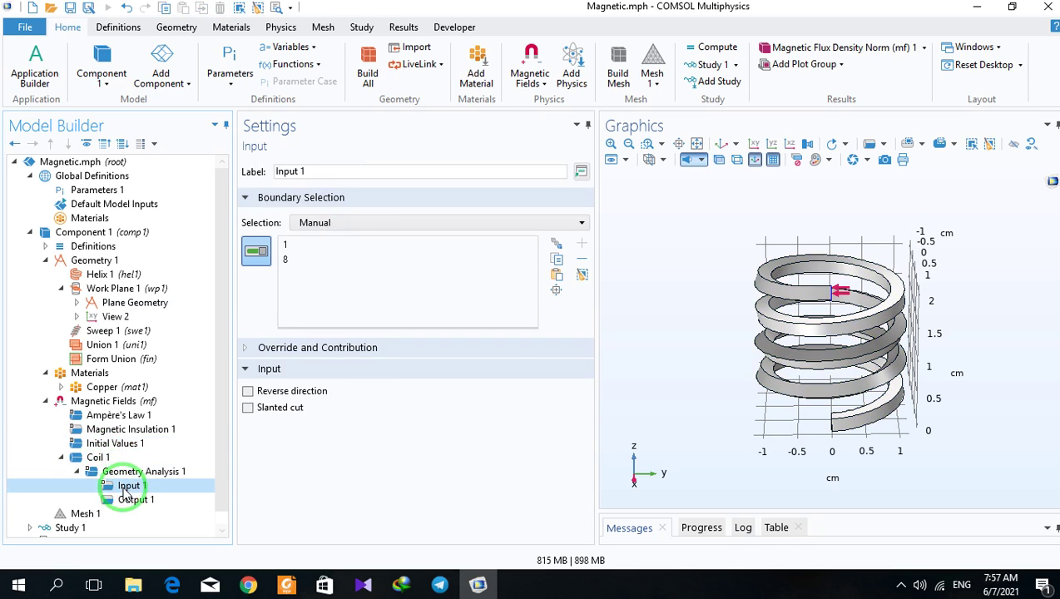
left_click(127, 499)
left_click(127, 487)
left_click(129, 501)
left_click_drag(213, 406, 210, 481)
Step: Review Mesh 1 on the coil and expand Study 1 to list its steps
left_click(85, 500)
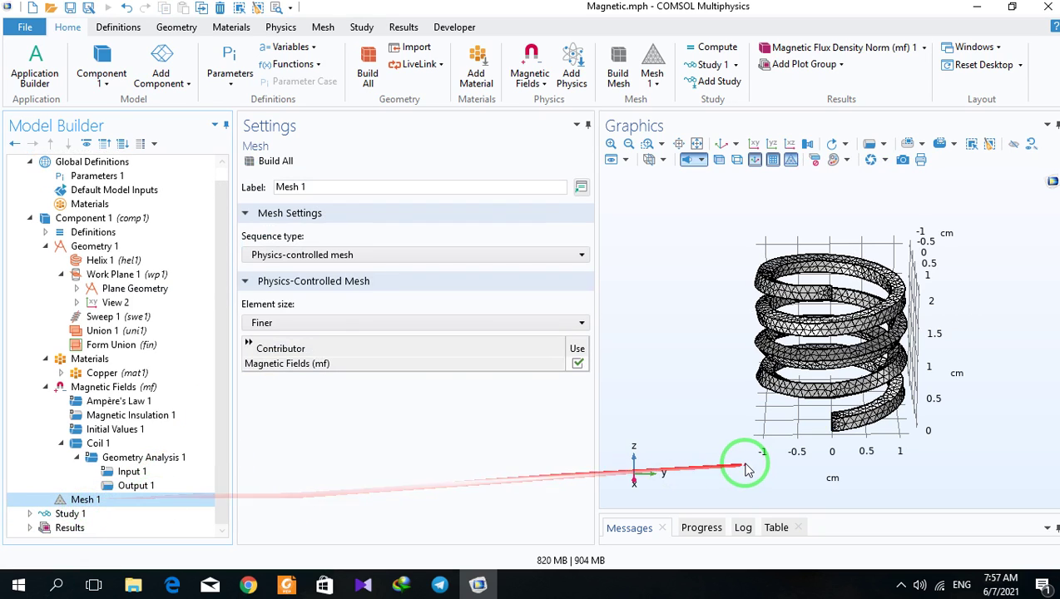
left_click_drag(740, 463, 714, 447)
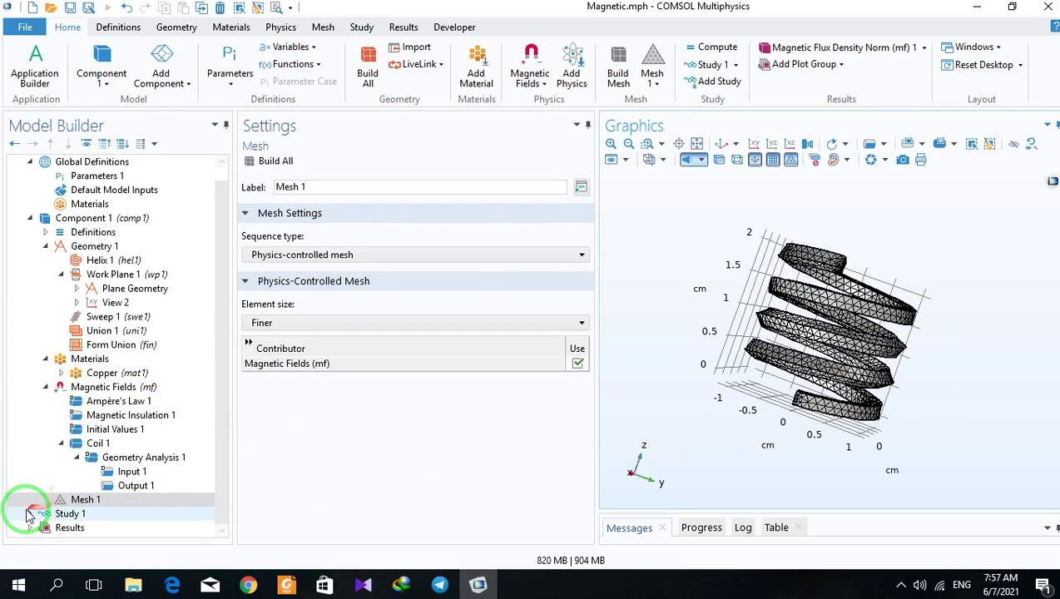
left_click(29, 513)
scroll(220, 434, "down", 3)
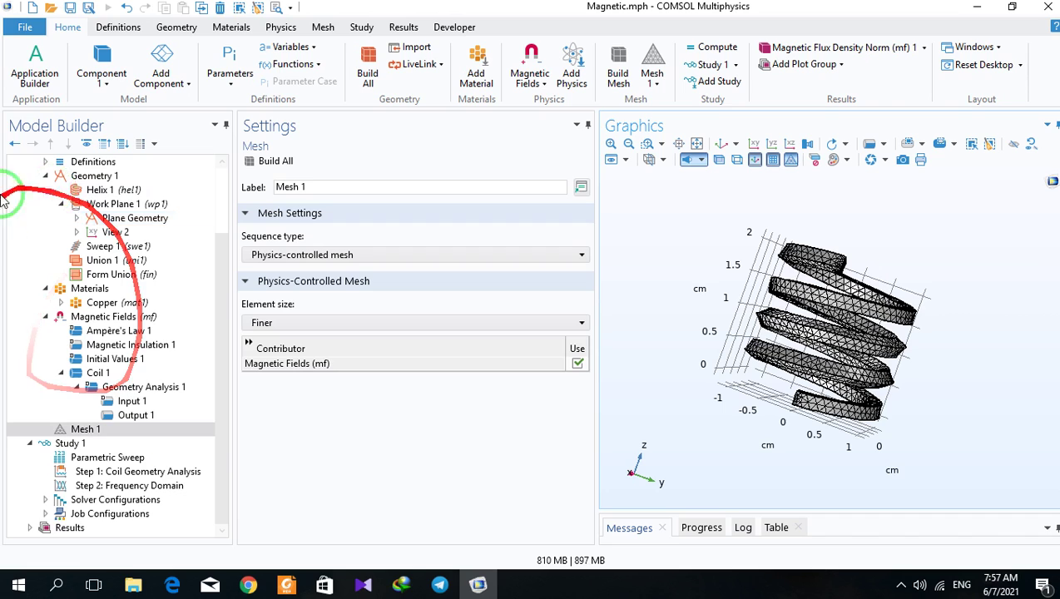
Step: Review the N/V0 parametric sweep, geometry analysis and 1 kHz/10 kHz frequency-domain steps, then expand Results
left_click(91, 457)
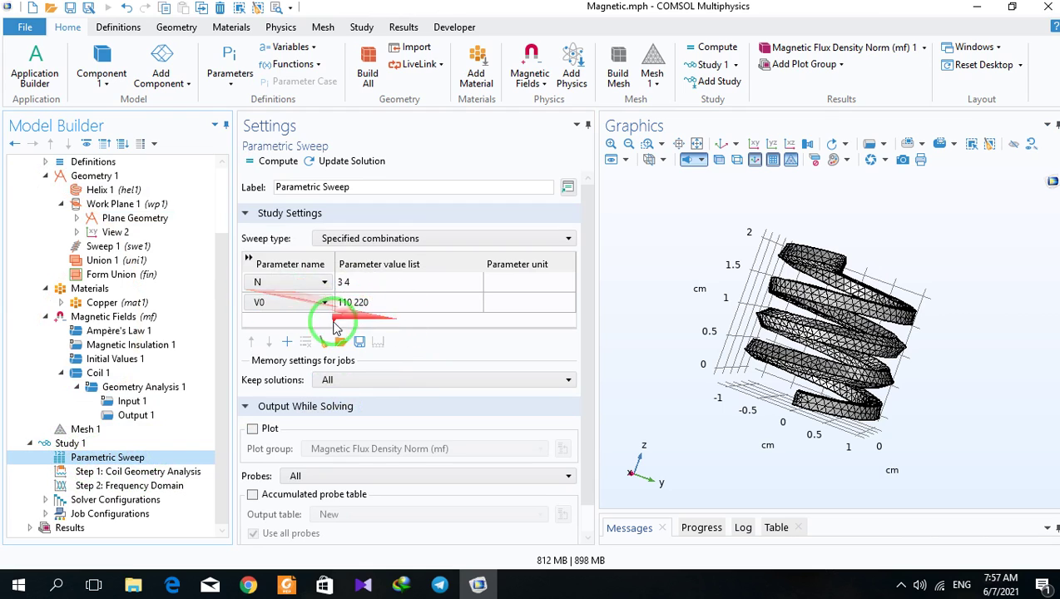
left_click(131, 476)
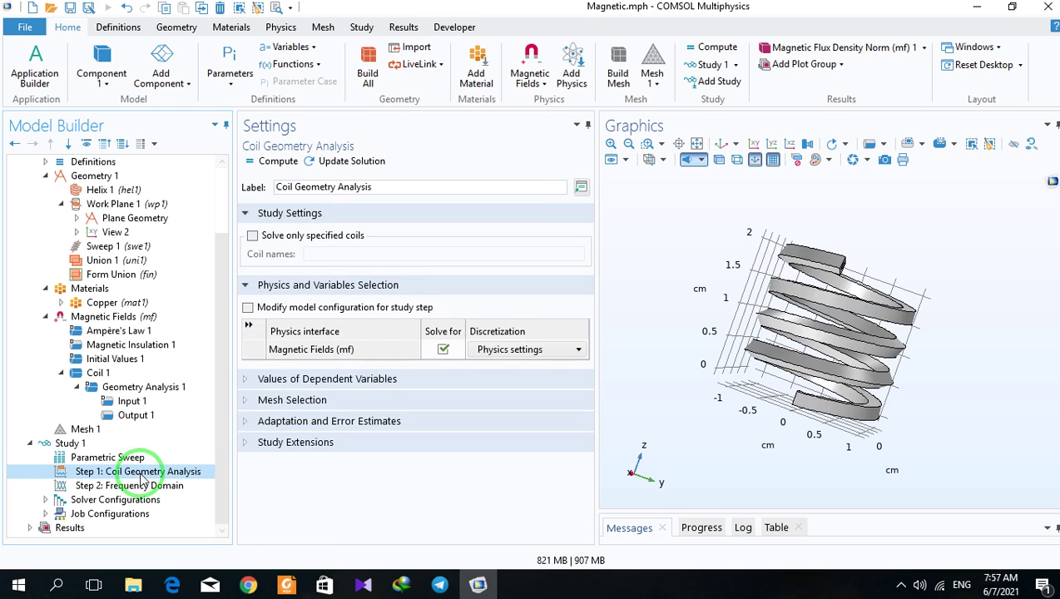
left_click(78, 489)
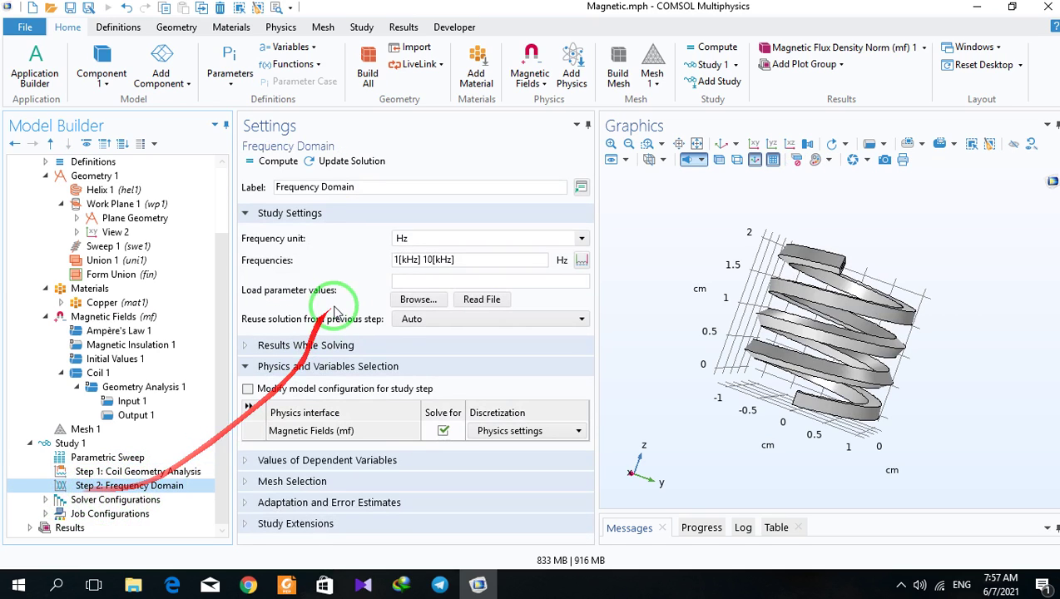
left_click(25, 529)
left_click_drag(218, 350, 219, 507)
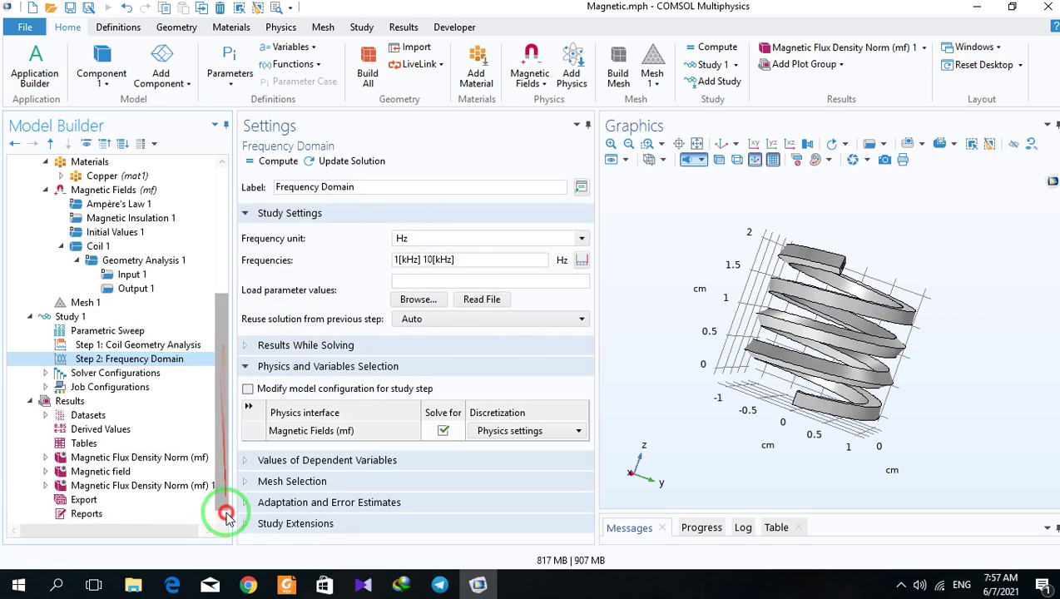
Step: Plot the Magnetic Flux Density Norm at 10000 Hz
left_click(95, 458)
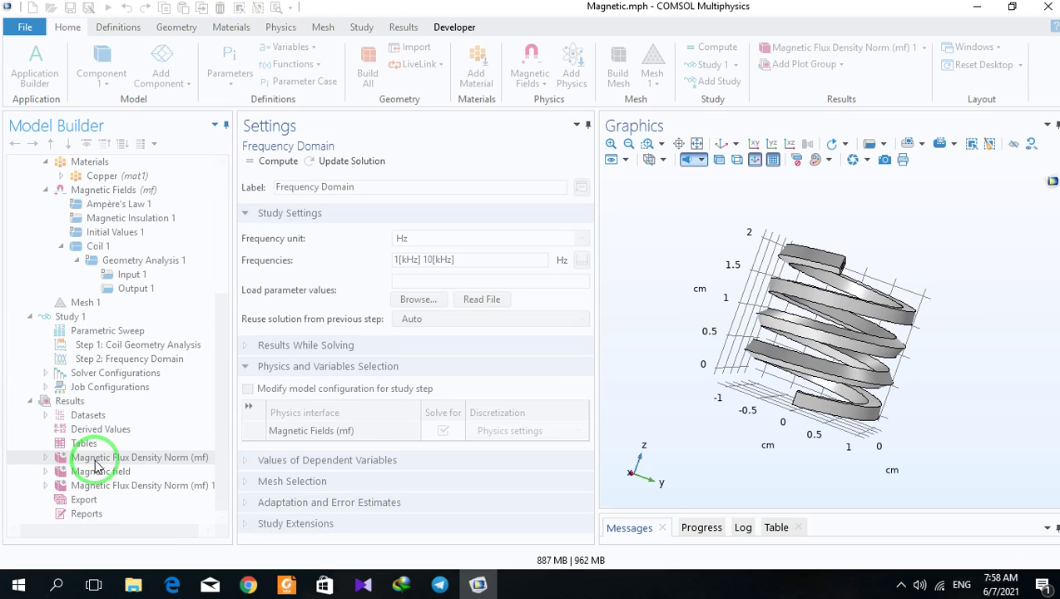
left_click(95, 459)
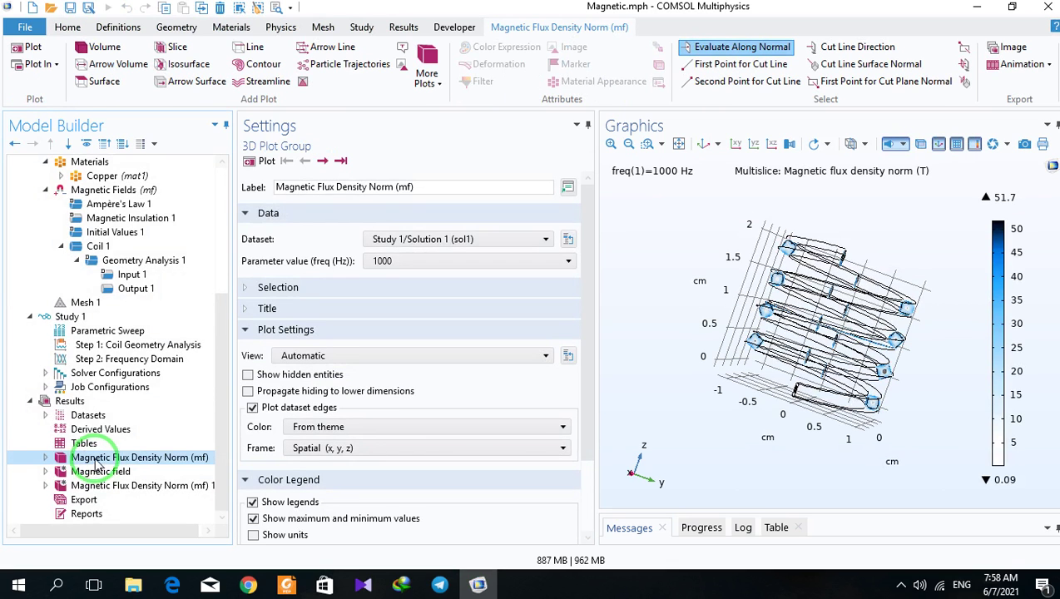
left_click(405, 239)
left_click(397, 239)
left_click(390, 261)
left_click(382, 291)
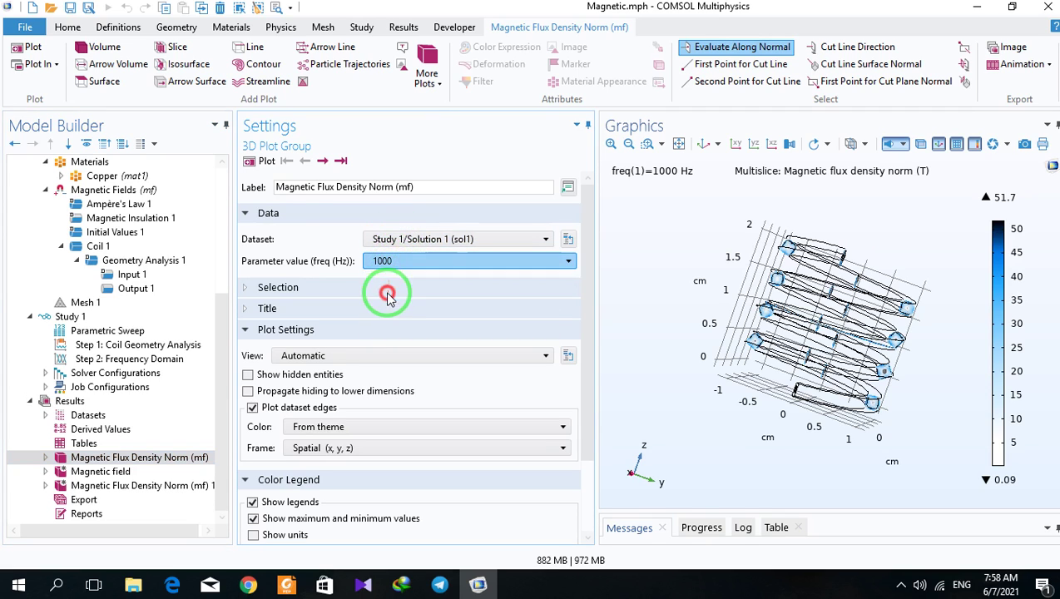
left_click(250, 160)
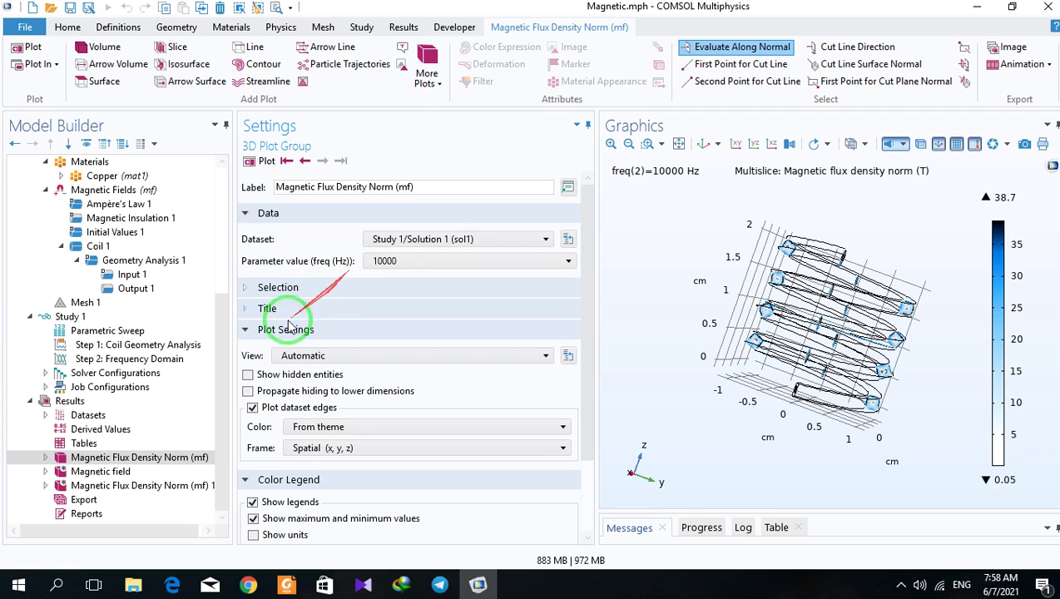
Step: Switch the dataset to Parametric Solutions 1 (sol3) with N=3, V0=110 and replot
left_click(402, 239)
left_click(405, 345)
left_click(374, 260)
left_click(380, 277)
left_click(264, 163)
left_click(865, 402)
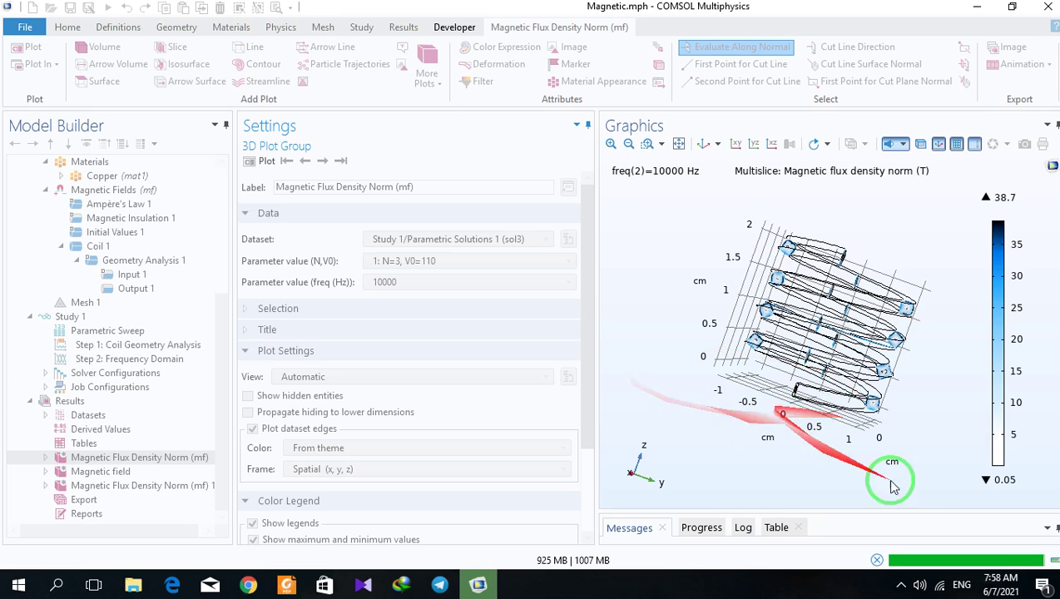